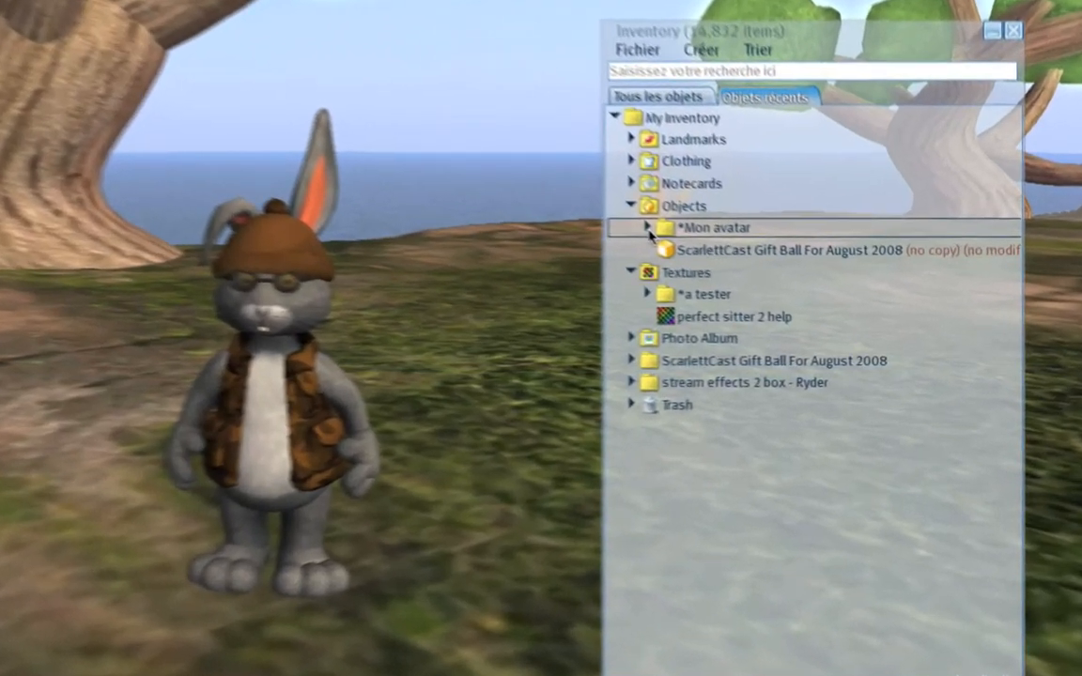
Open the properties of all the body-part objects, from tete to pied gauche, in the *Mon avatar inventory folder.
left_click(647, 228)
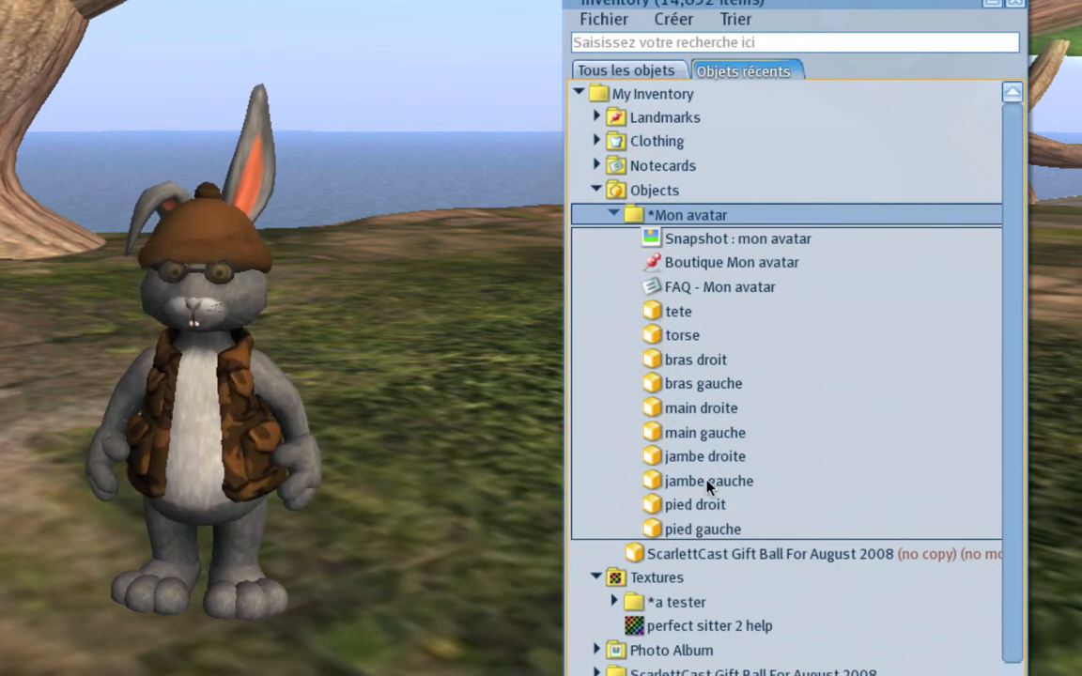
left_click(672, 312)
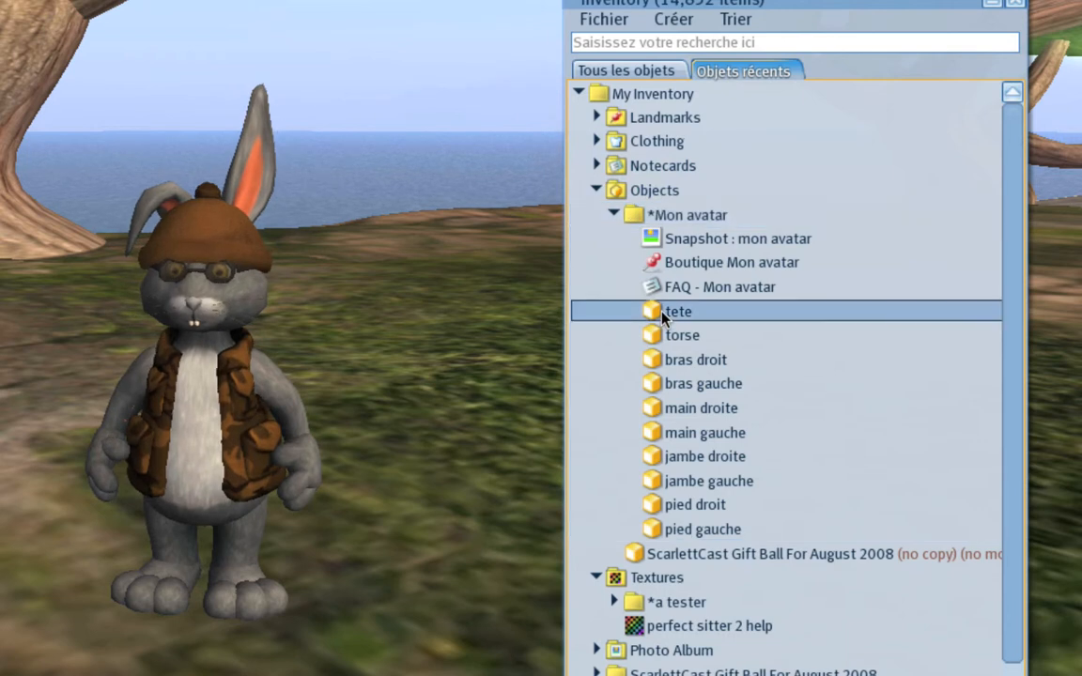
left_click(696, 529, "shift")
right_click(683, 417)
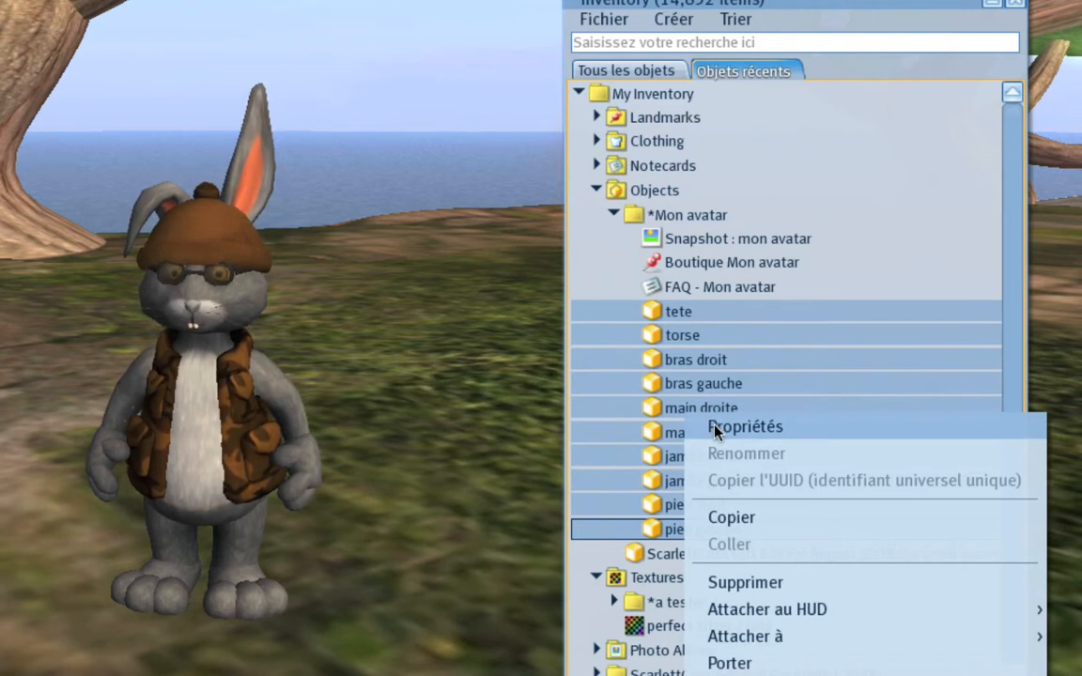
left_click(716, 429)
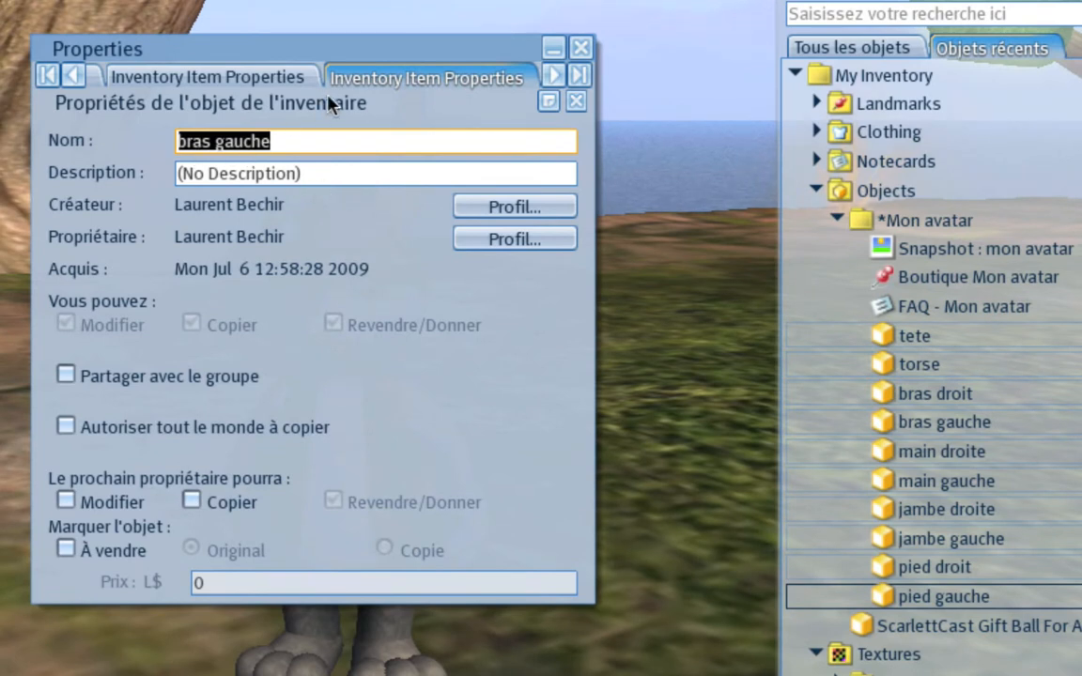
Compare the item property sheets of several body parts, including main droite, and close the properties window.
left_click(249, 86)
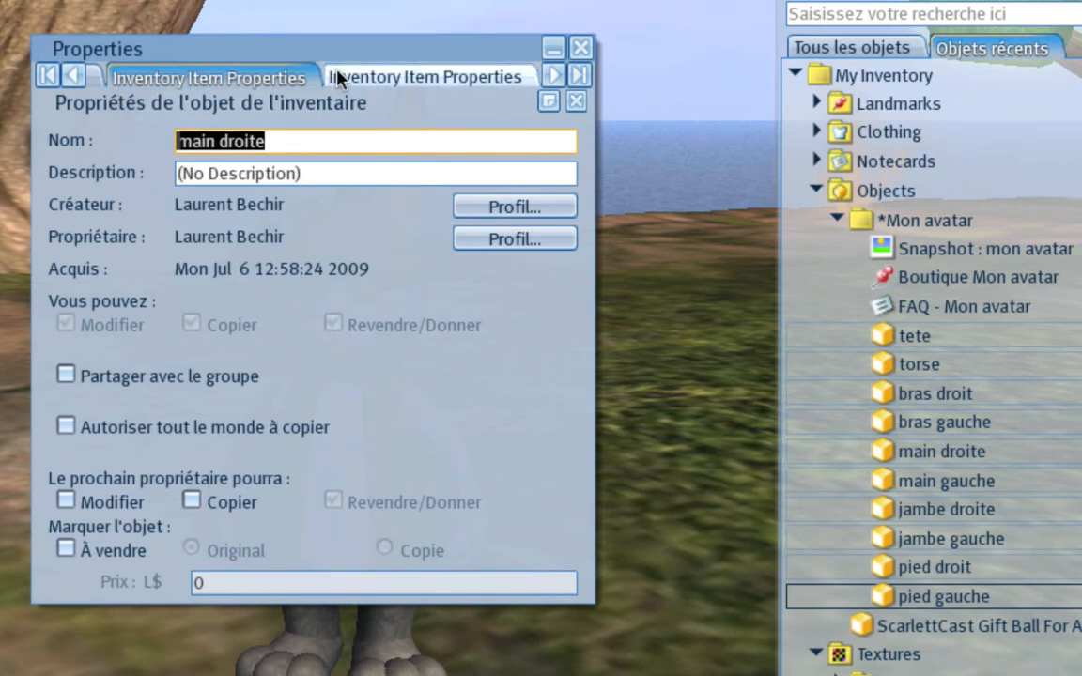
left_click(336, 72)
left_click(261, 72)
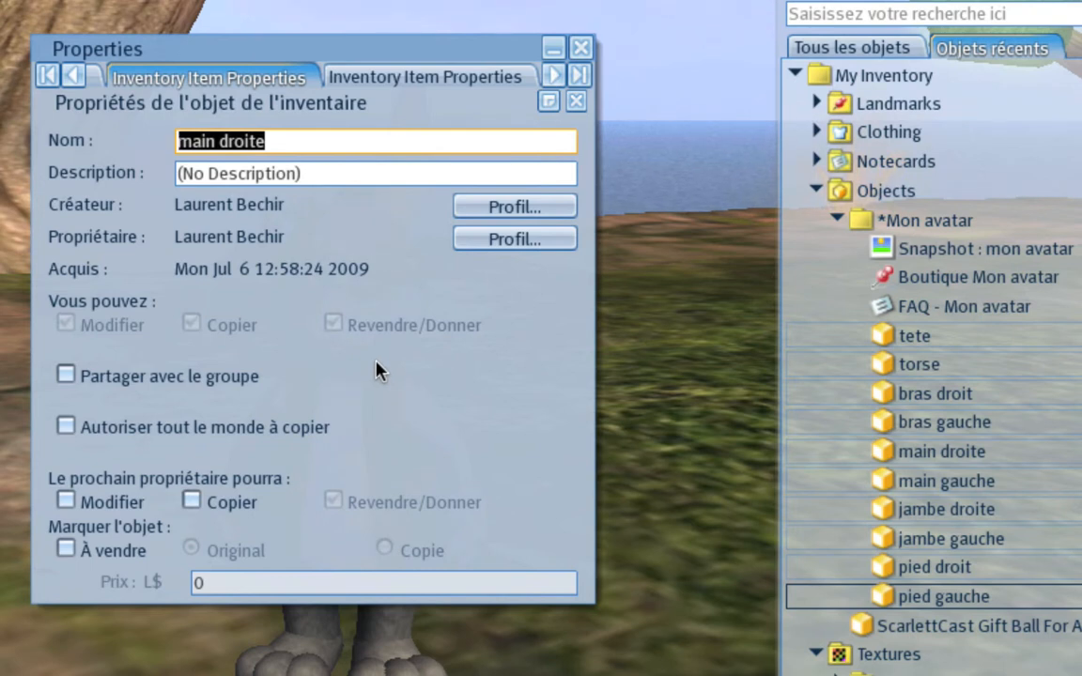
left_click(583, 49)
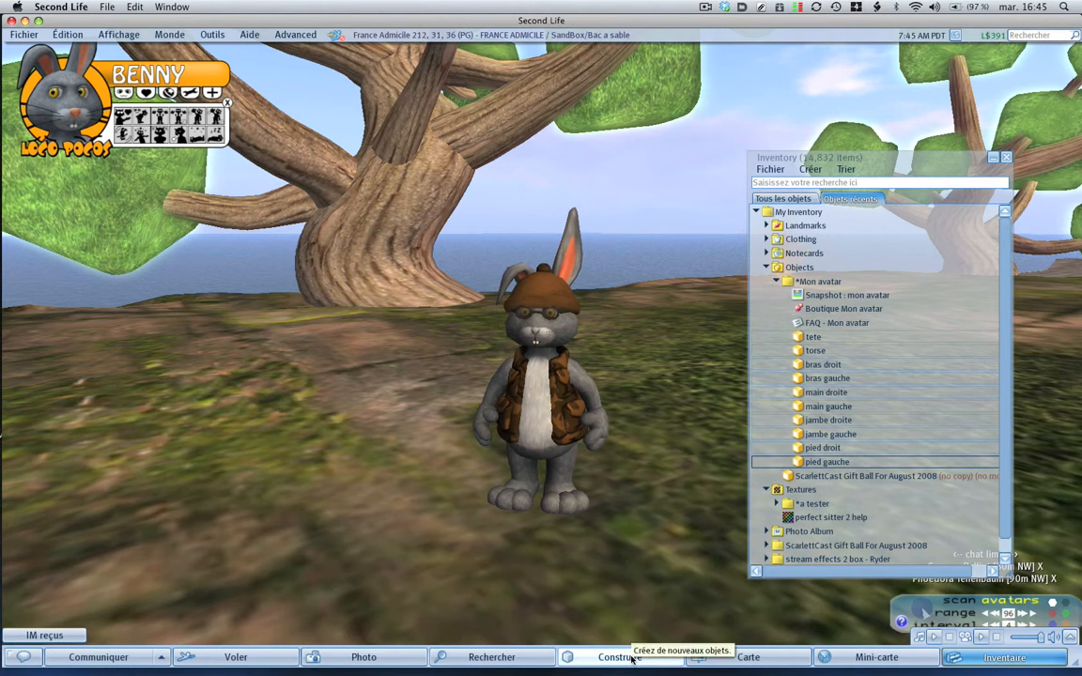
Create a new box on the ground beside the avatar and show its contents.
left_click(621, 657)
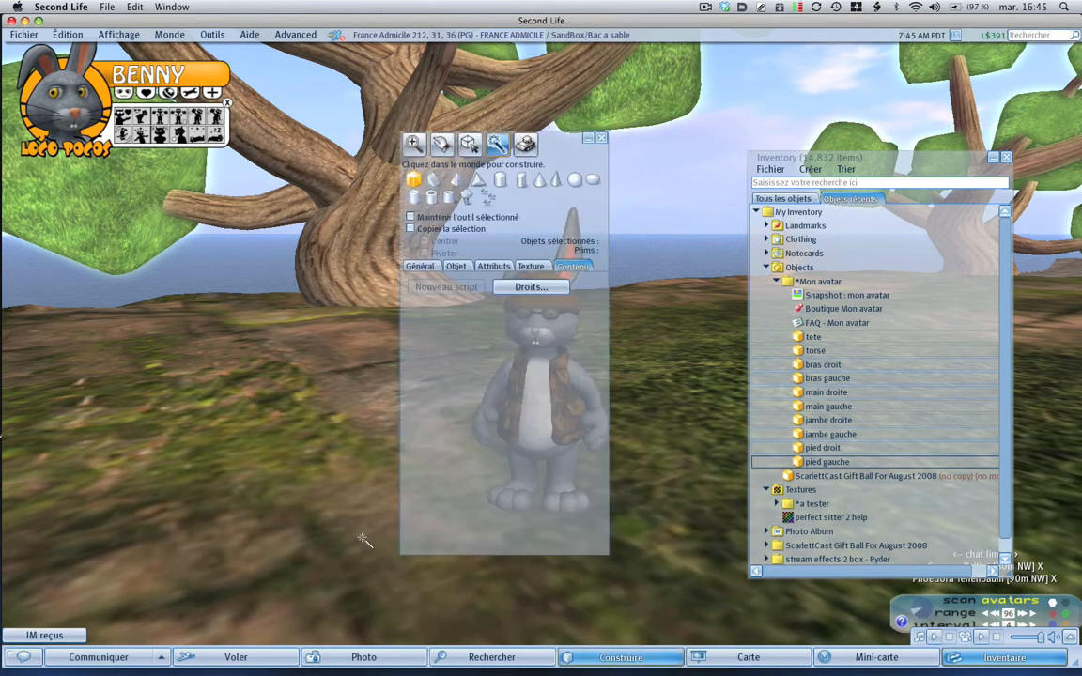
left_click(318, 481)
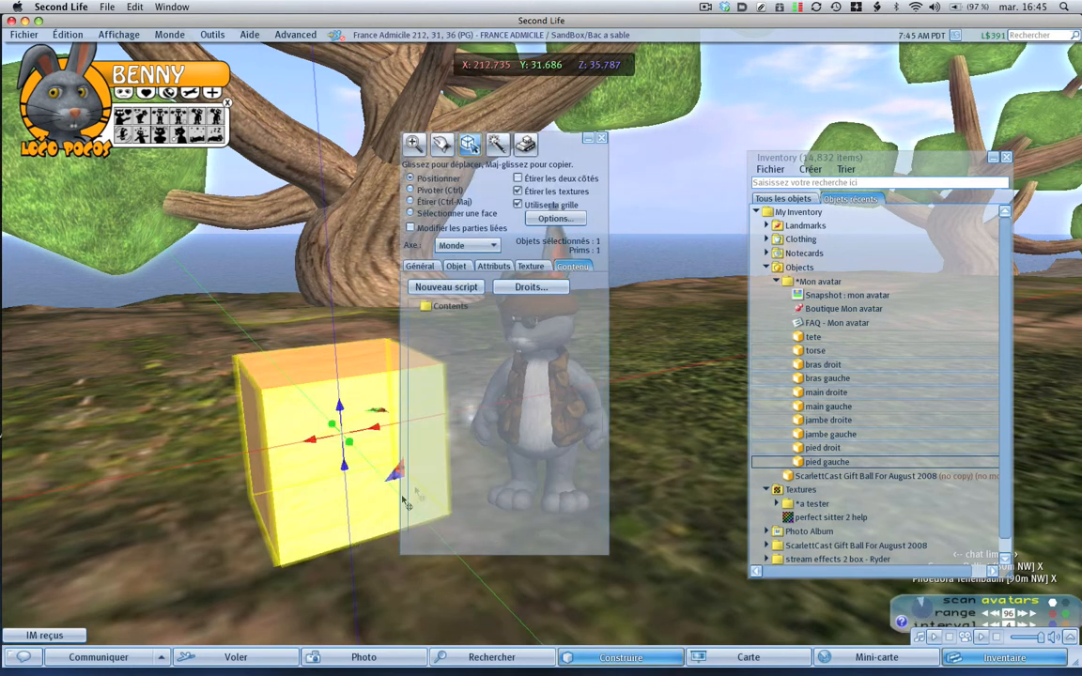
left_click(498, 432)
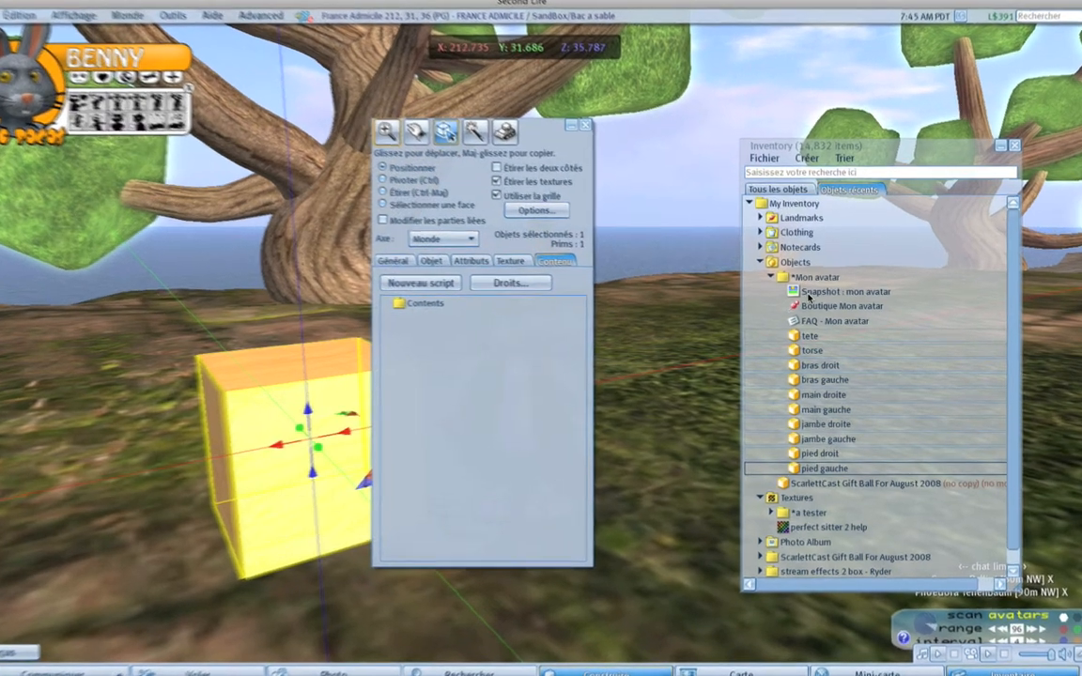
Put every item of the *Mon avatar folder, from Snapshot : mon avatar to pied gauche, into the box's contents.
left_click(810, 296)
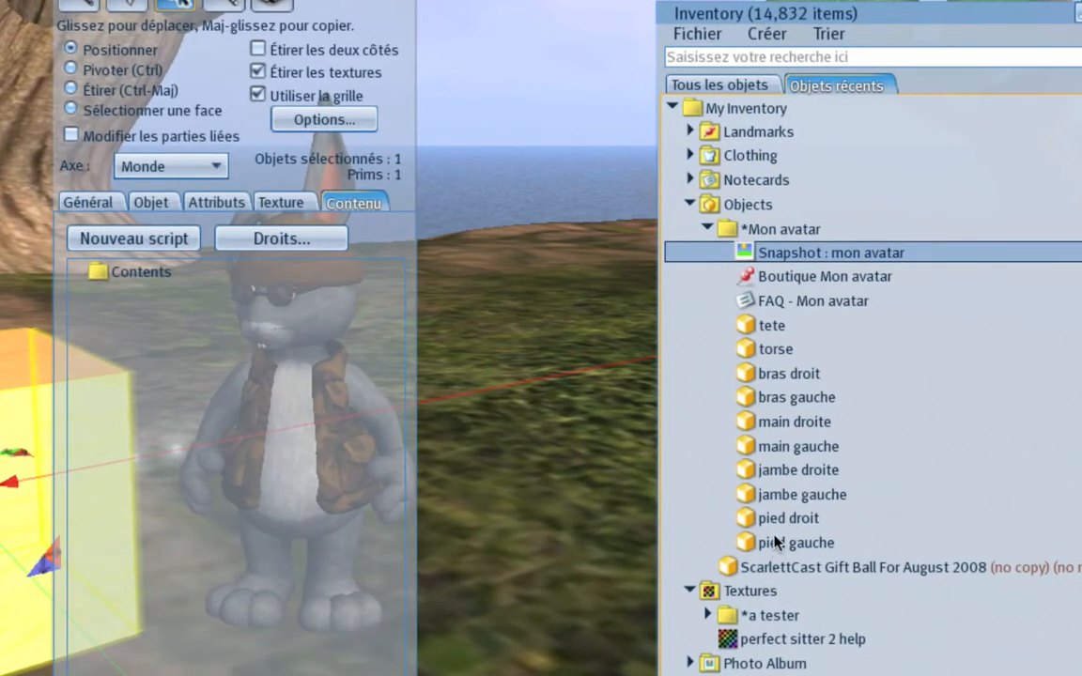
left_click(776, 542, "shift")
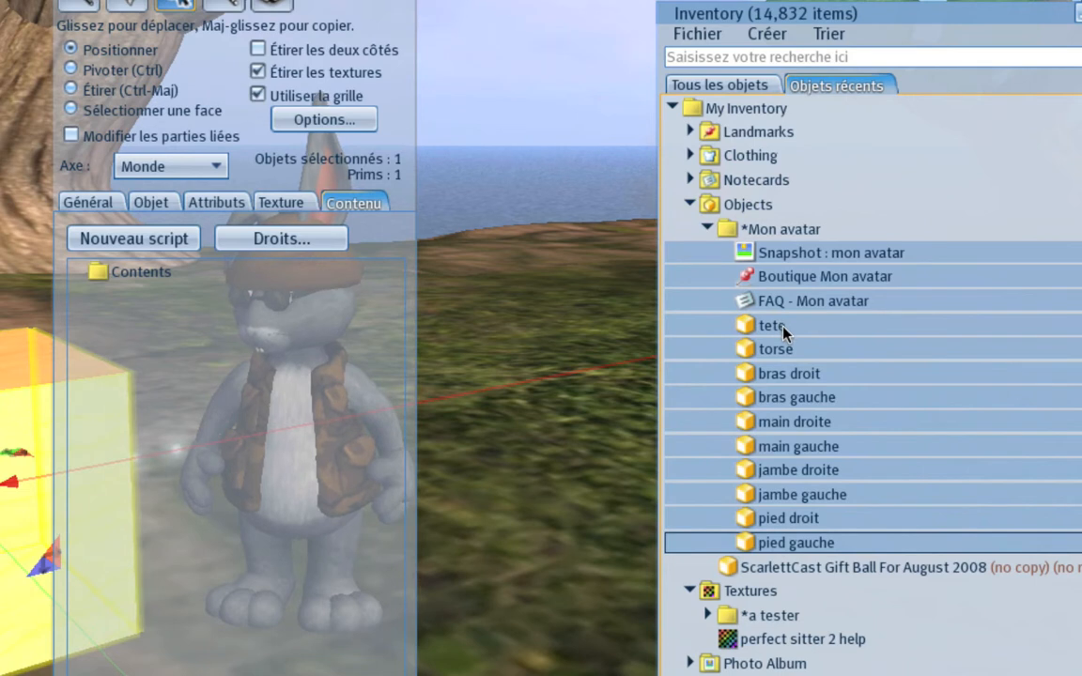
left_click_drag(784, 333, 232, 397)
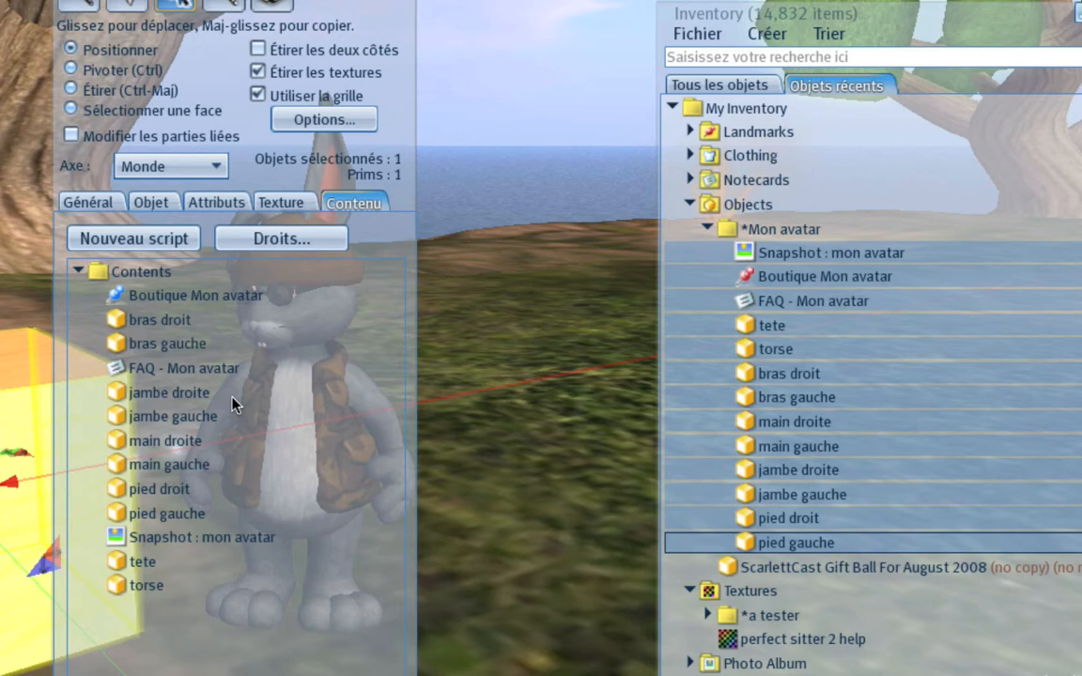
Apply new rights to the box's contents for the Objets type only, allowing the next owner just Copier.
left_click(399, 238)
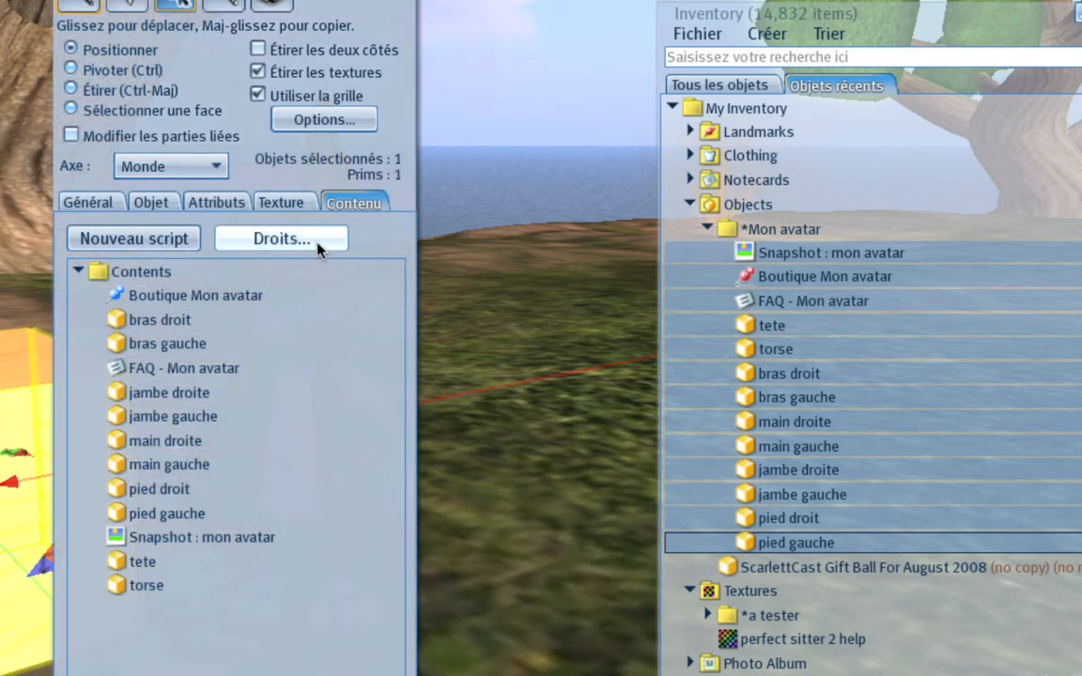
left_click(254, 241)
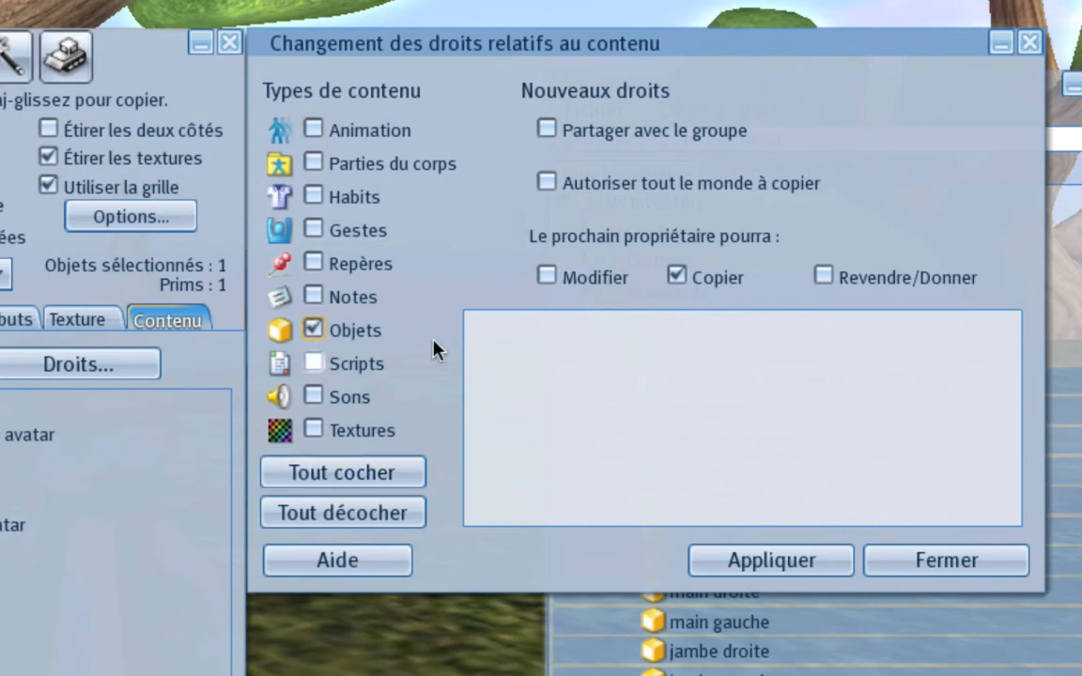
left_click(677, 276)
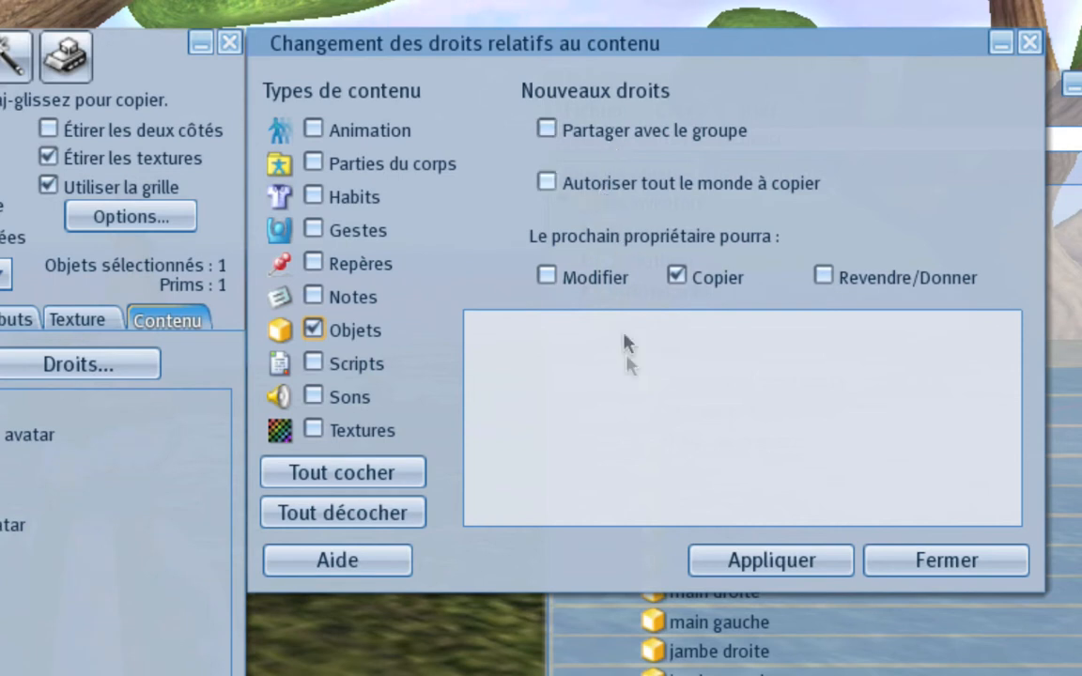
left_click(741, 564)
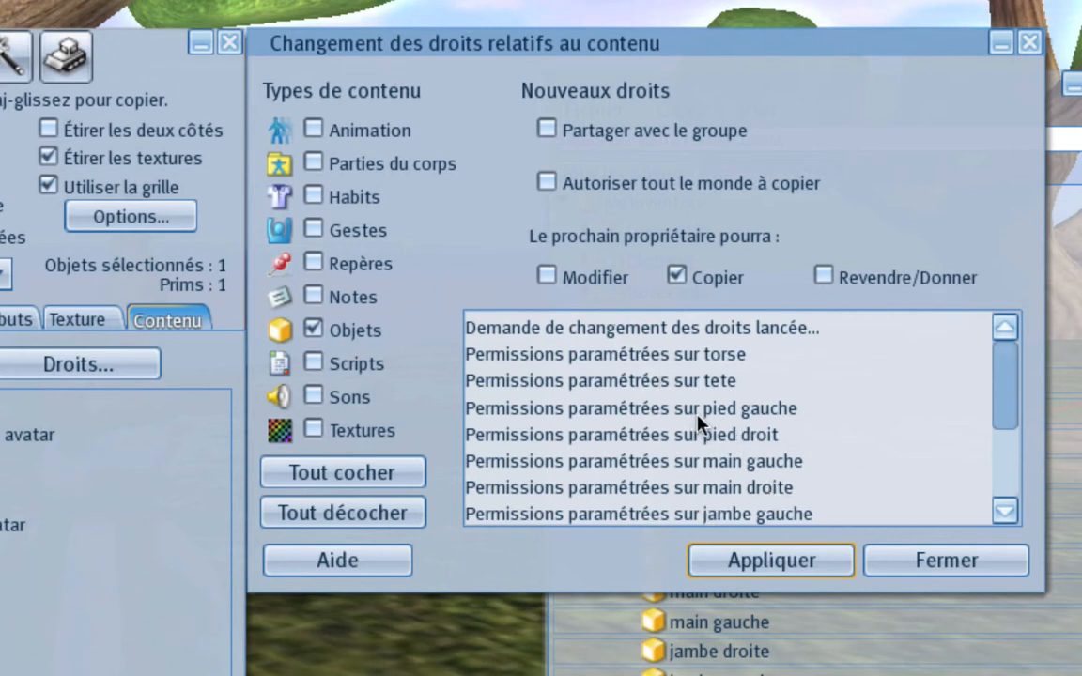
Review the rights-change log and the bulk rights help text, closing the rights and build windows when done.
scroll(699, 422, "down", 2)
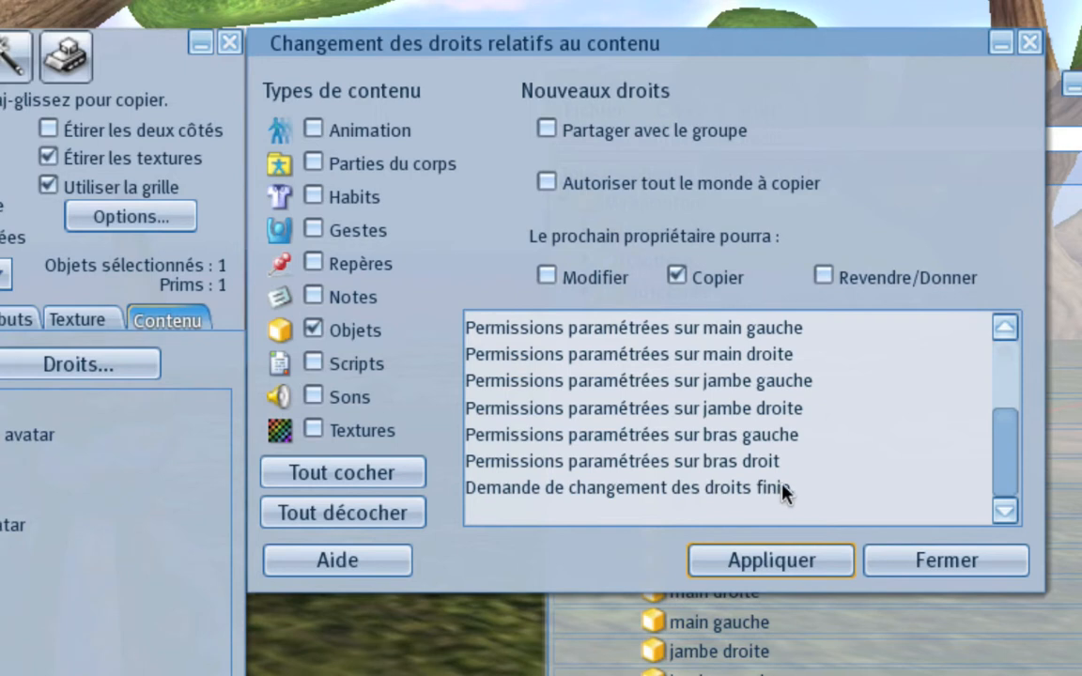
scroll(780, 488, "up", 2)
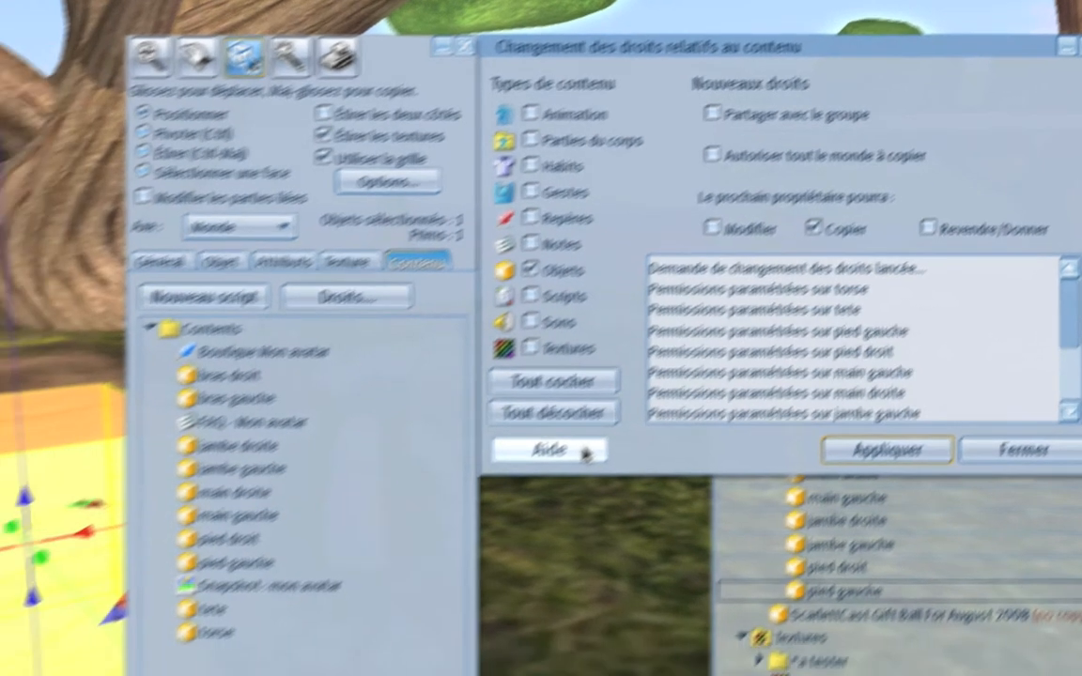
left_click(549, 451)
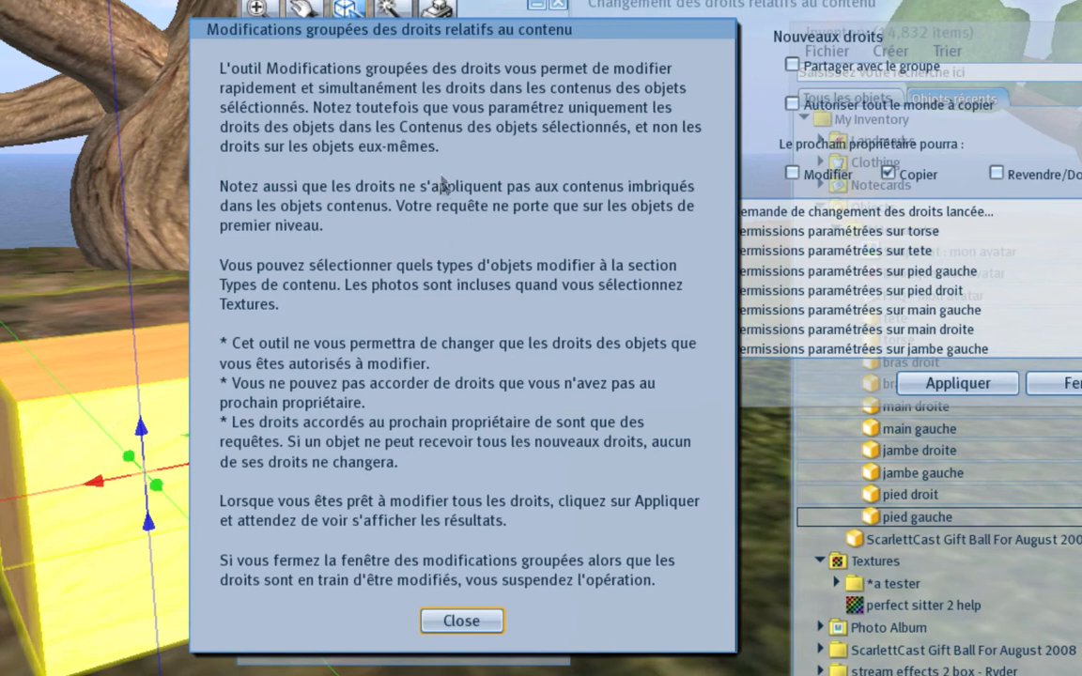
left_click(461, 620)
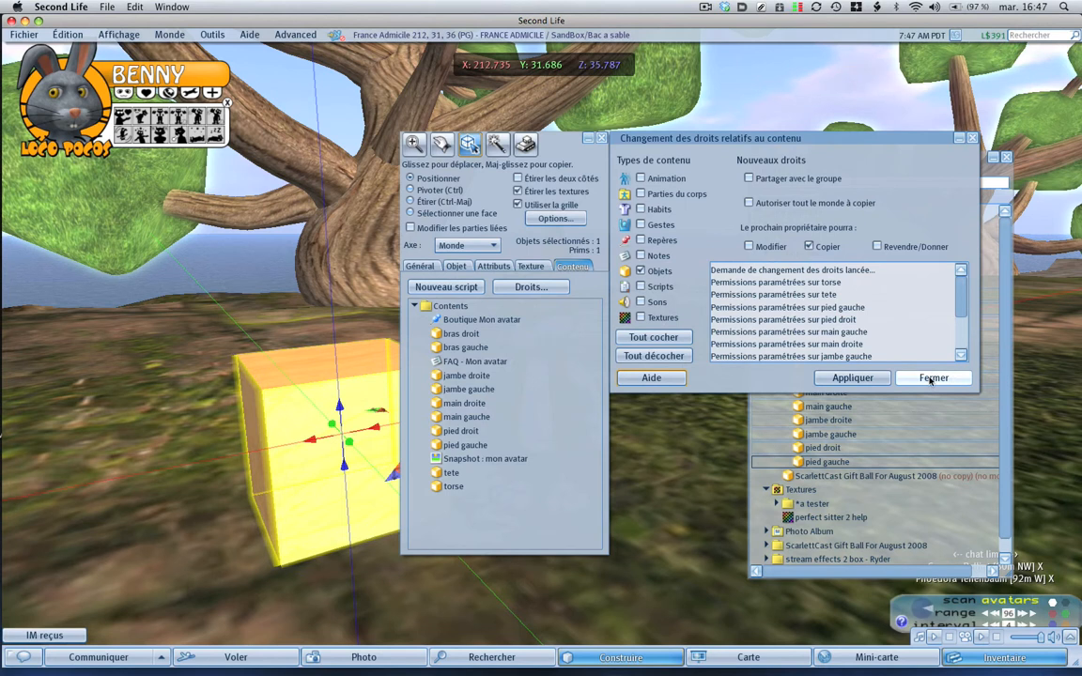
left_click(933, 377)
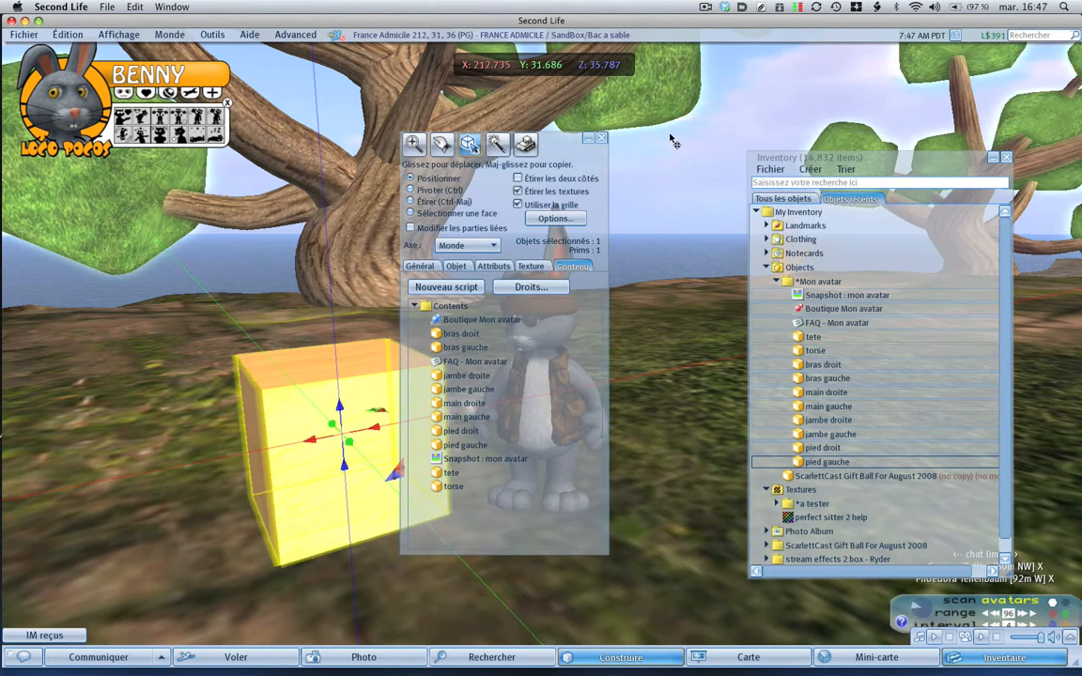
left_click(603, 139)
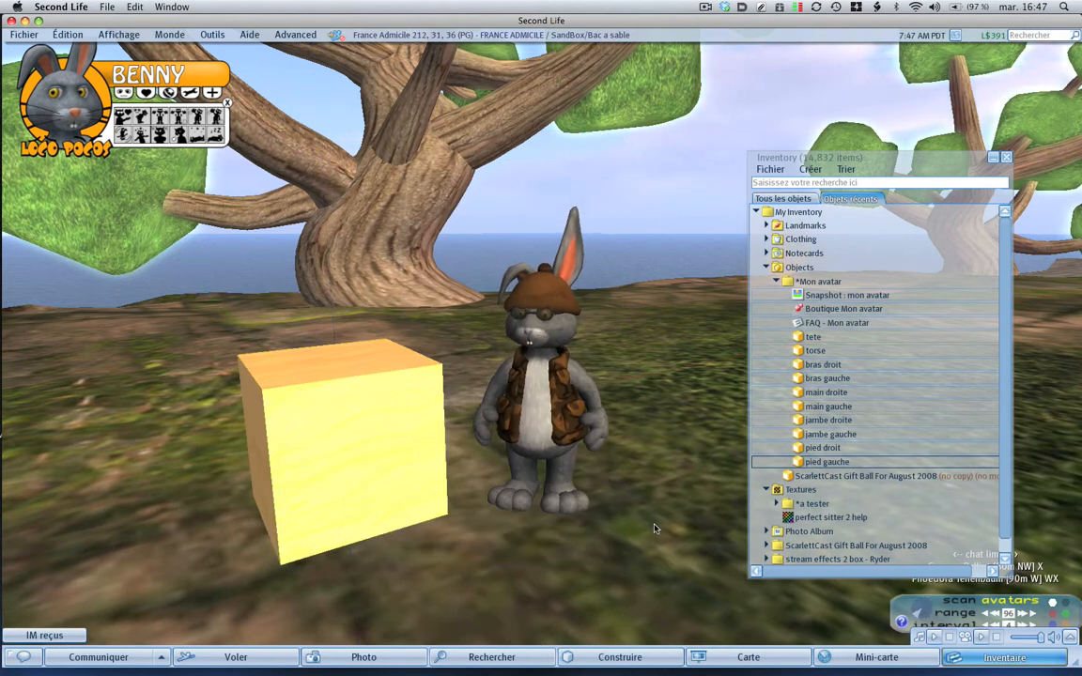
Expand the *a tester textures folder in place of *Mon avatar and create a second box in front of the avatar.
left_click(775, 282)
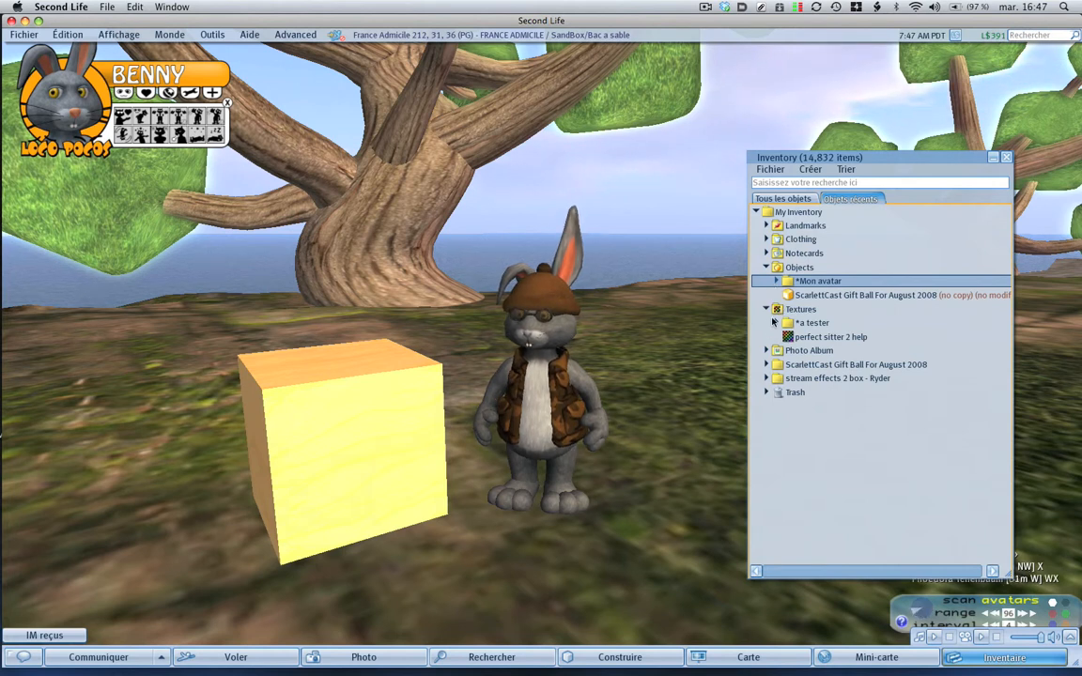
left_click(776, 322)
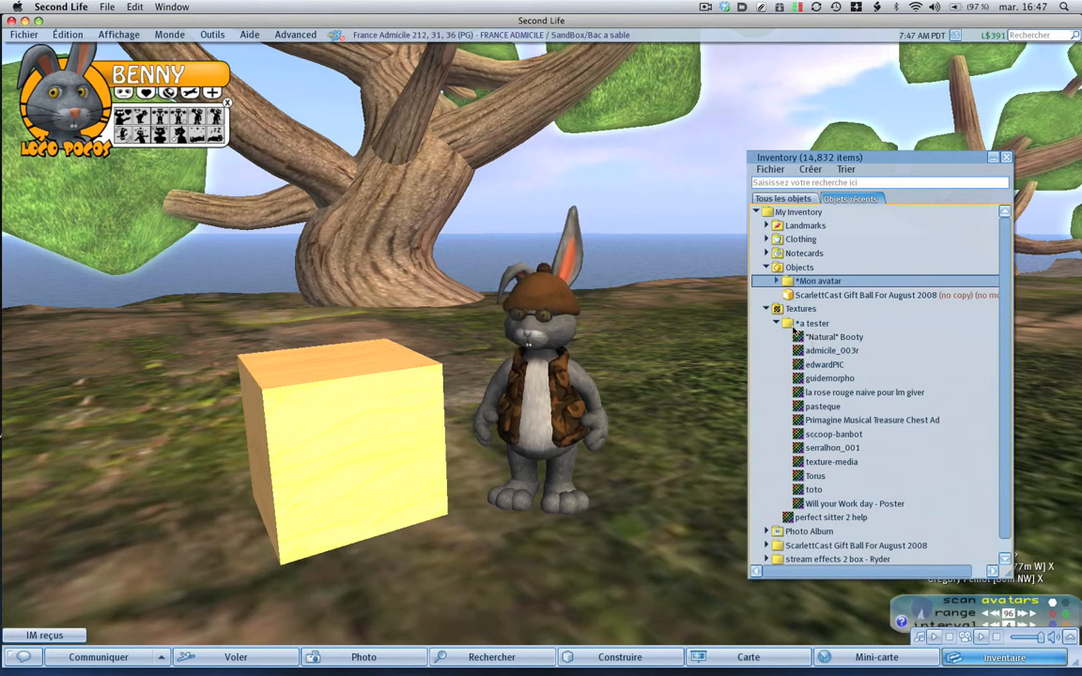
left_click(594, 656)
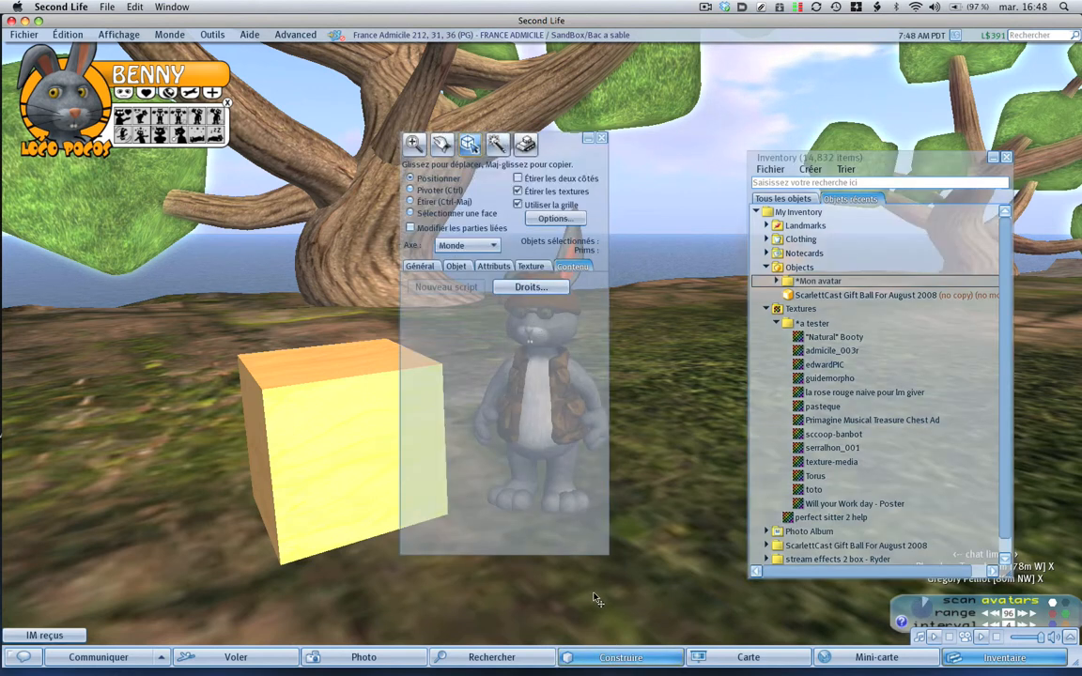
left_click(533, 532)
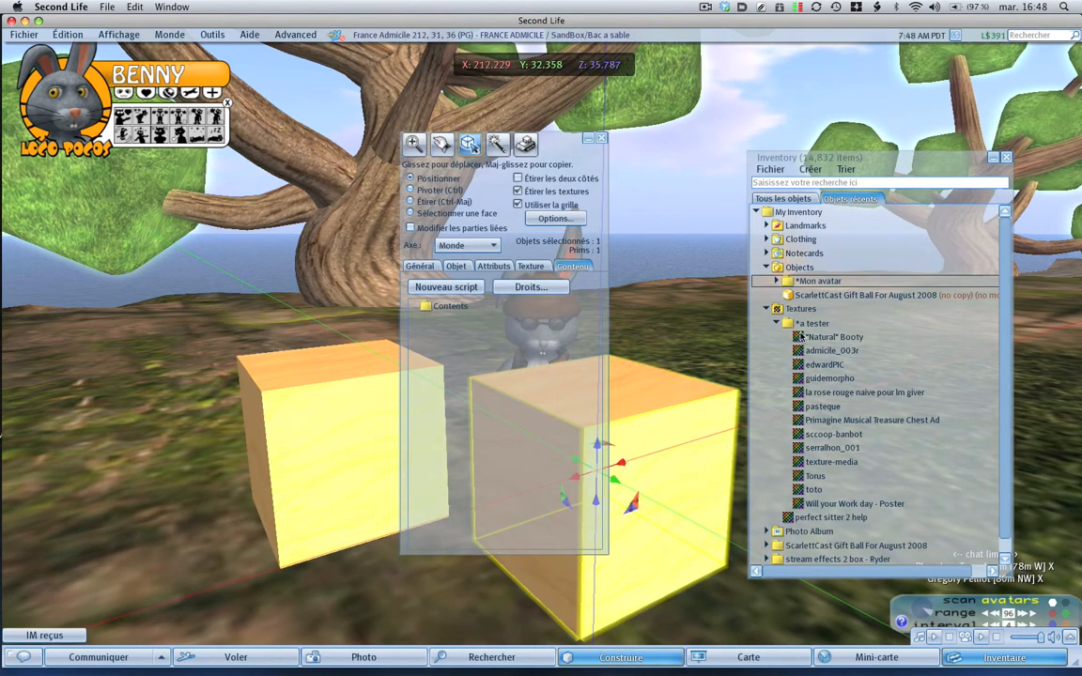
Put all textures of the *a tester folder, from "Natural" Booty to Will your Work day - Poster, into the second box's contents.
left_click(801, 337)
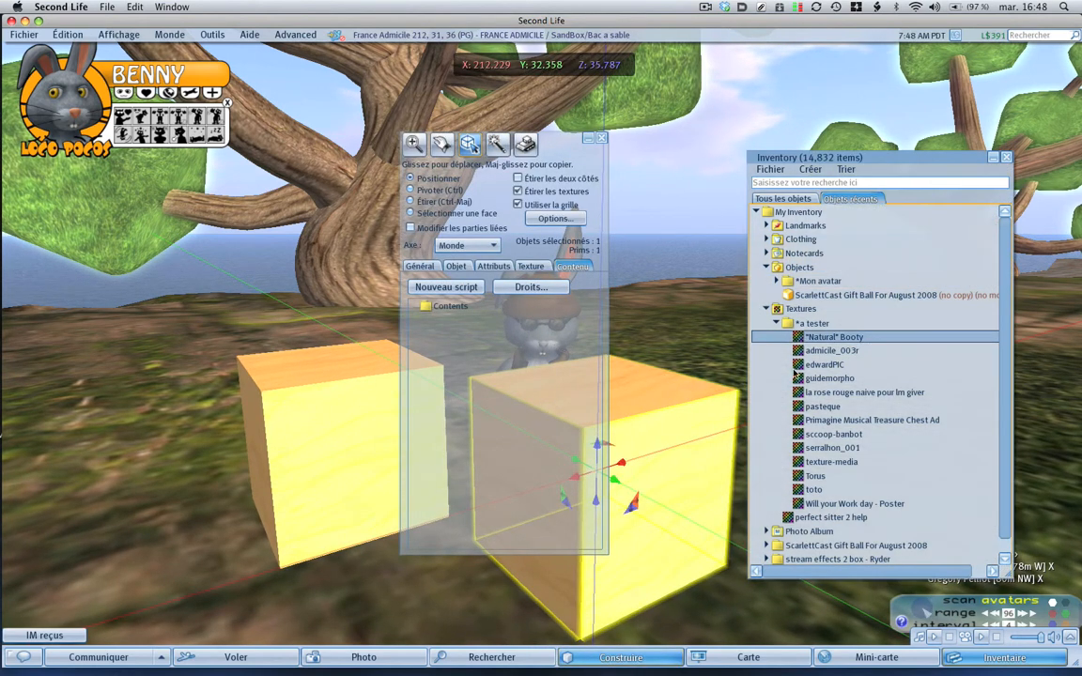
left_click(808, 503, "shift")
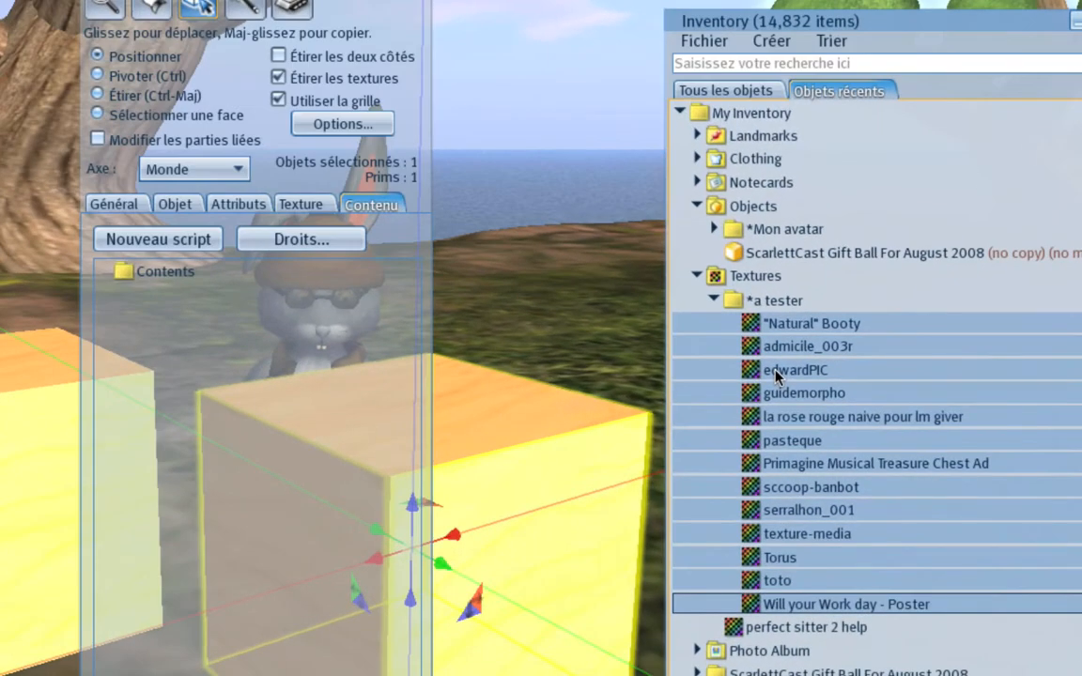
left_click_drag(813, 368, 492, 372)
left_click_drag(235, 385, 230, 385)
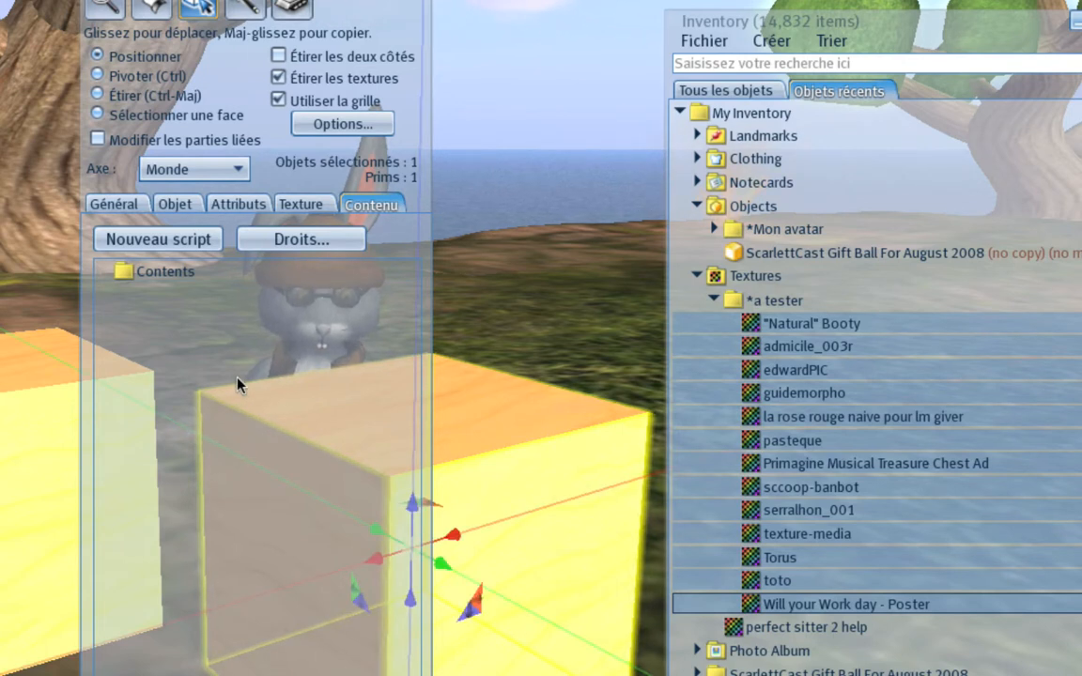
View the bulk content rights options for the second box, then close them and the build window.
left_click(342, 246)
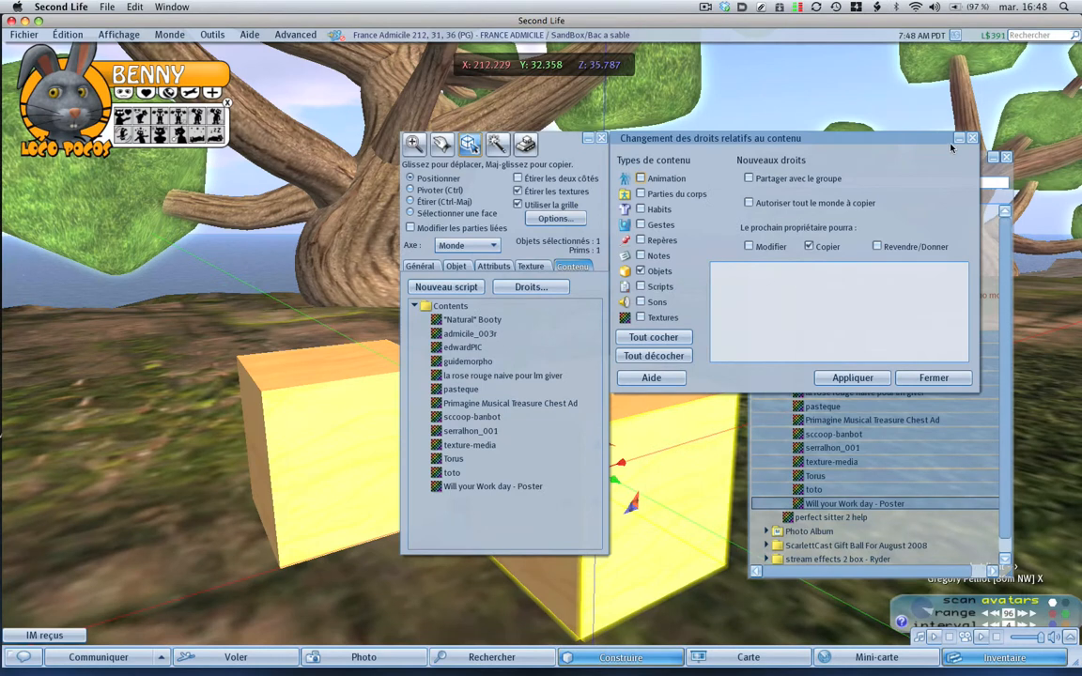
left_click(974, 137)
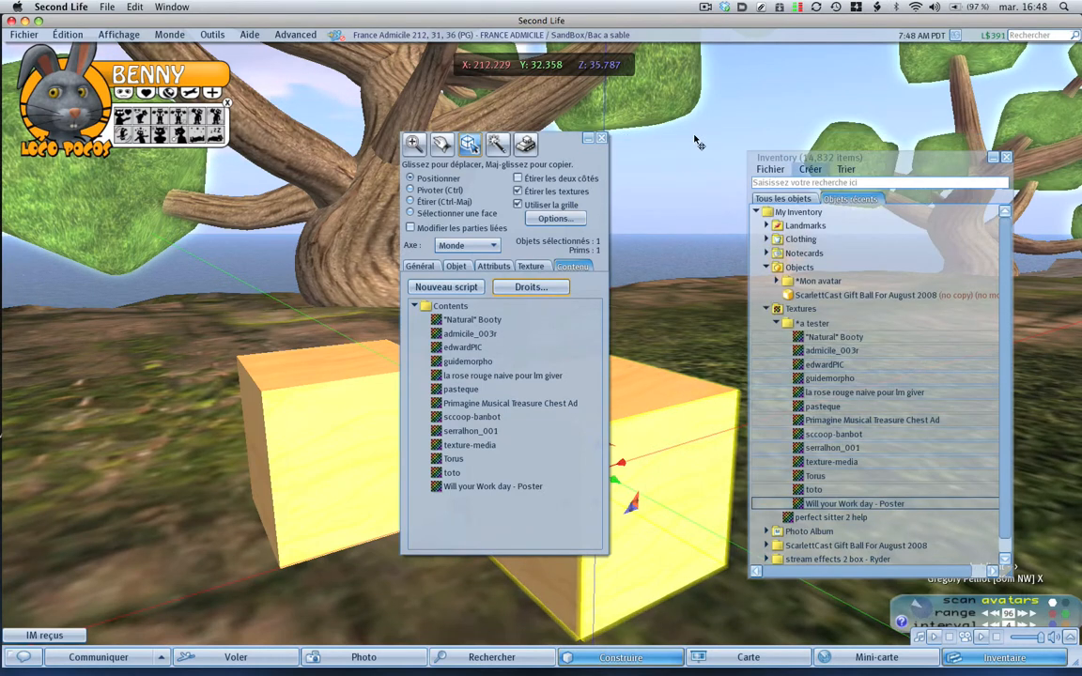
left_click(602, 139)
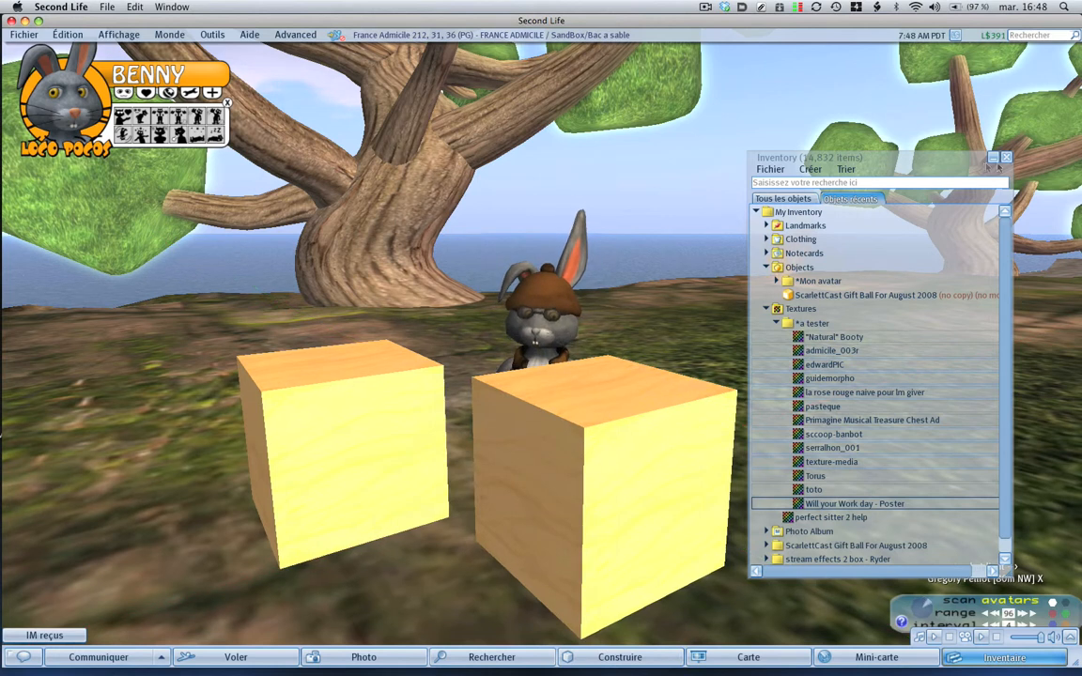